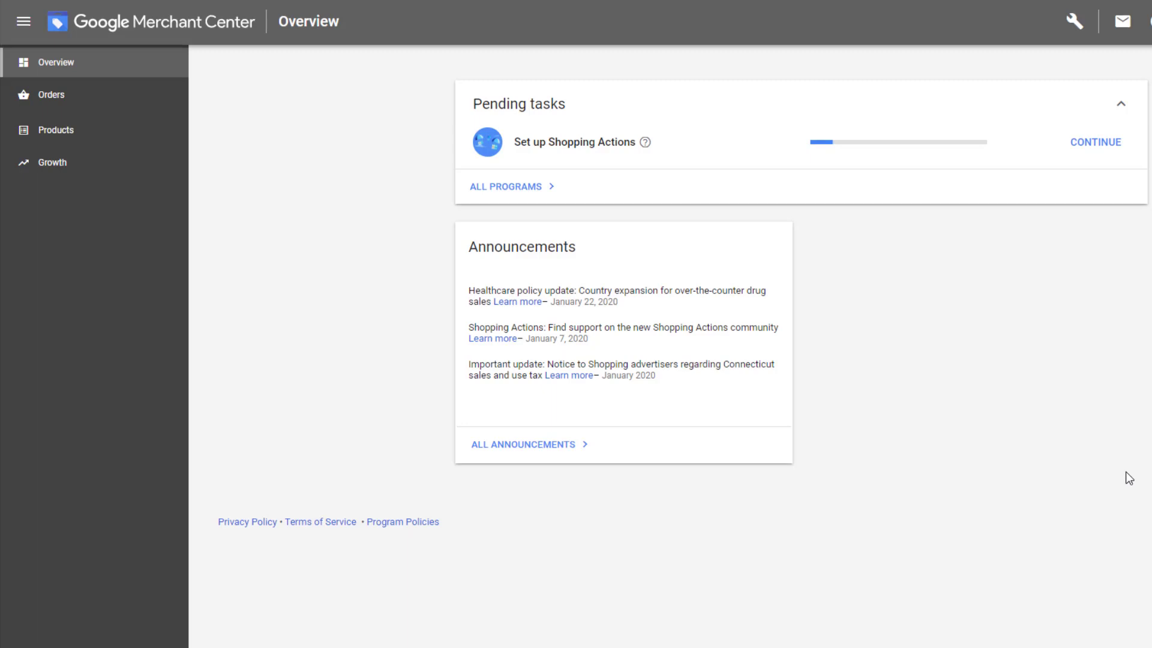
# Open the business information settings and review the business address and customer service contact fields
pyautogui.click(1072, 20)
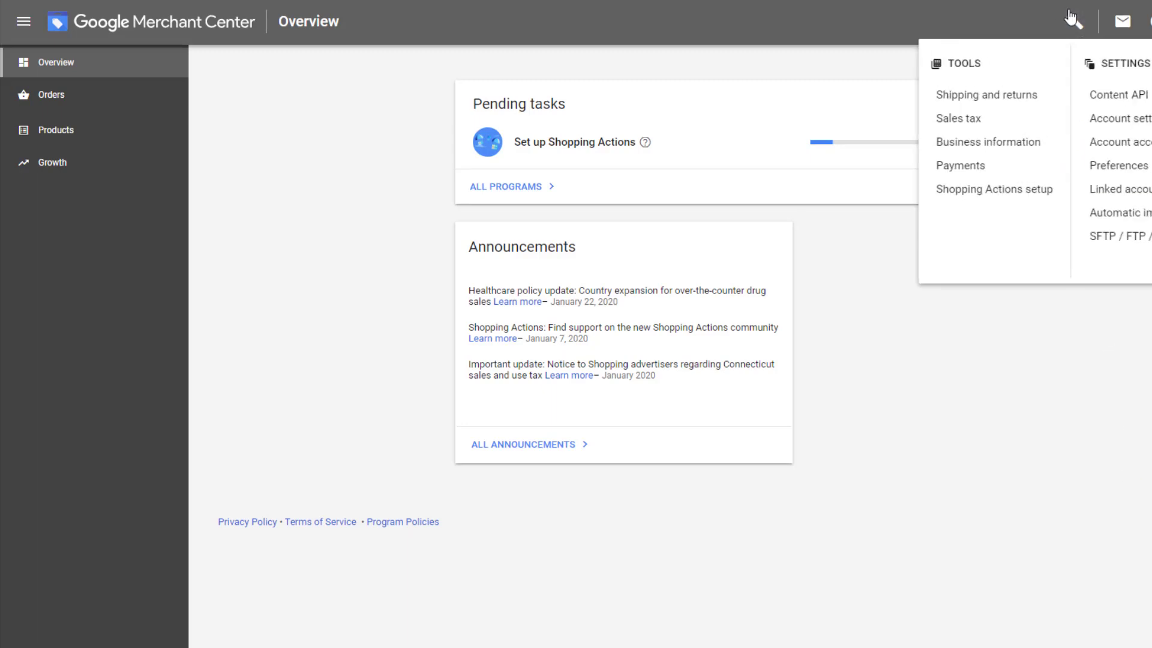
pyautogui.click(989, 144)
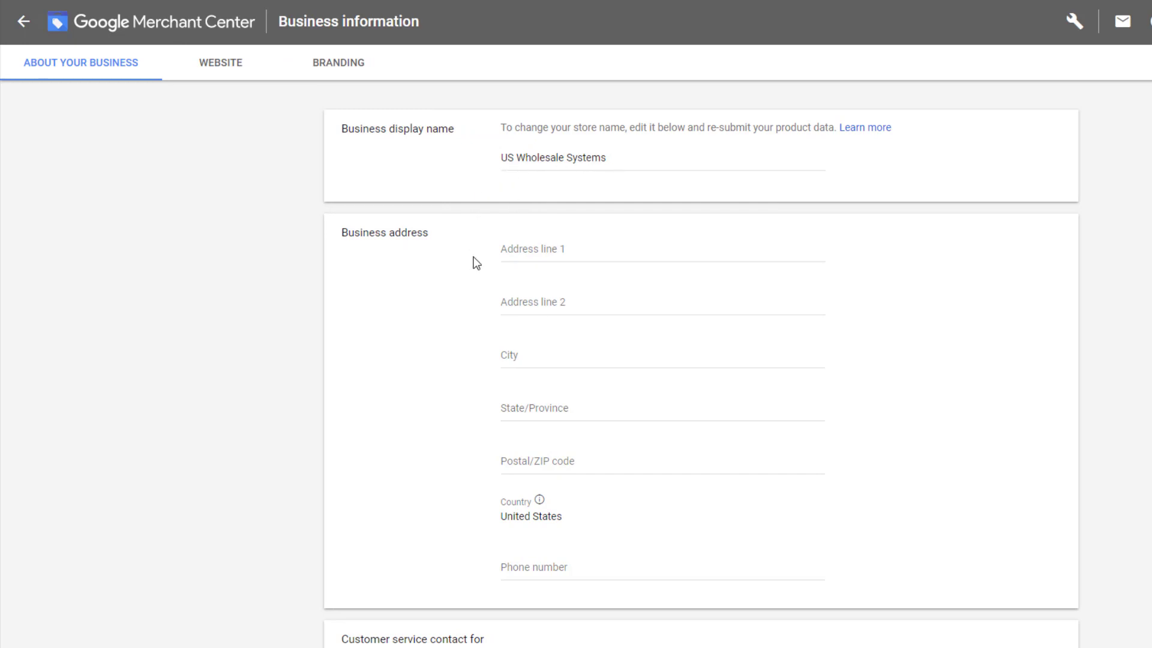
pyautogui.scroll(-3, 487, 242)
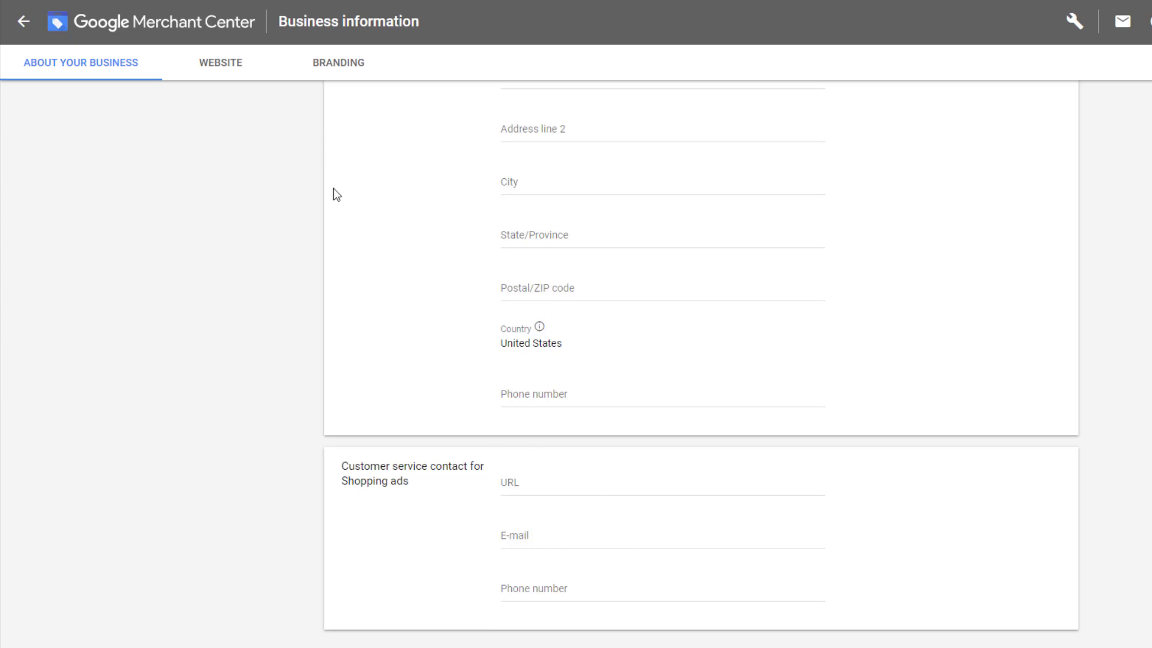
# Examine the website URL settings and the options for verifying the website, such as an existing Google Analytics account
pyautogui.click(239, 65)
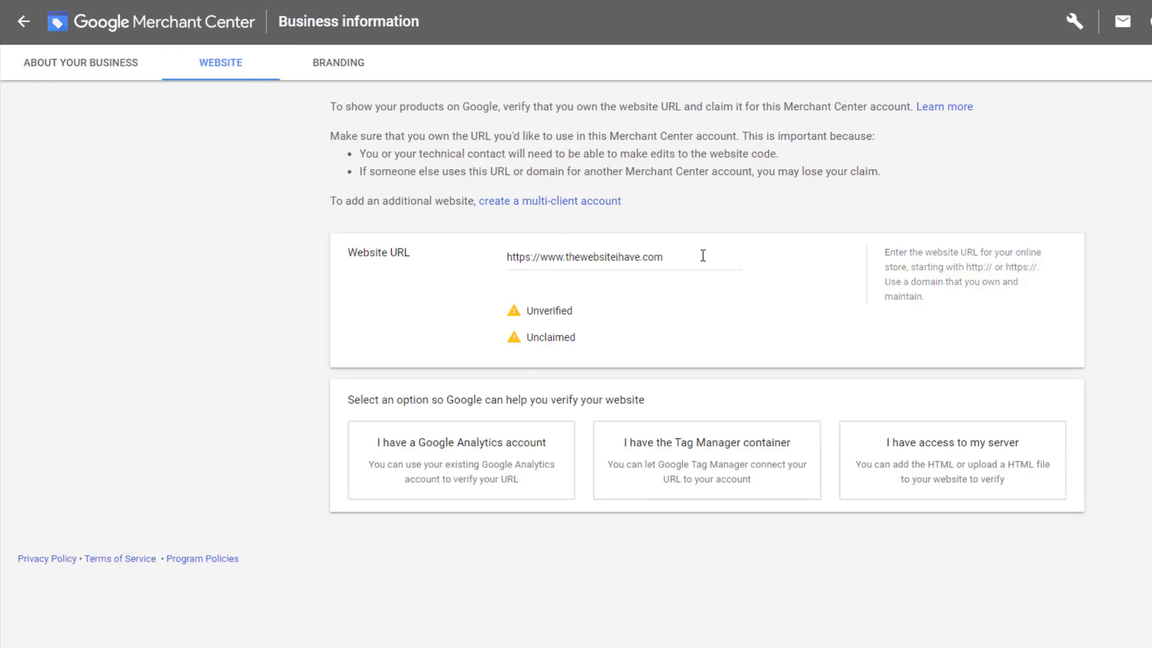
pyautogui.moveTo(699, 256); pyautogui.dragTo(458, 264)
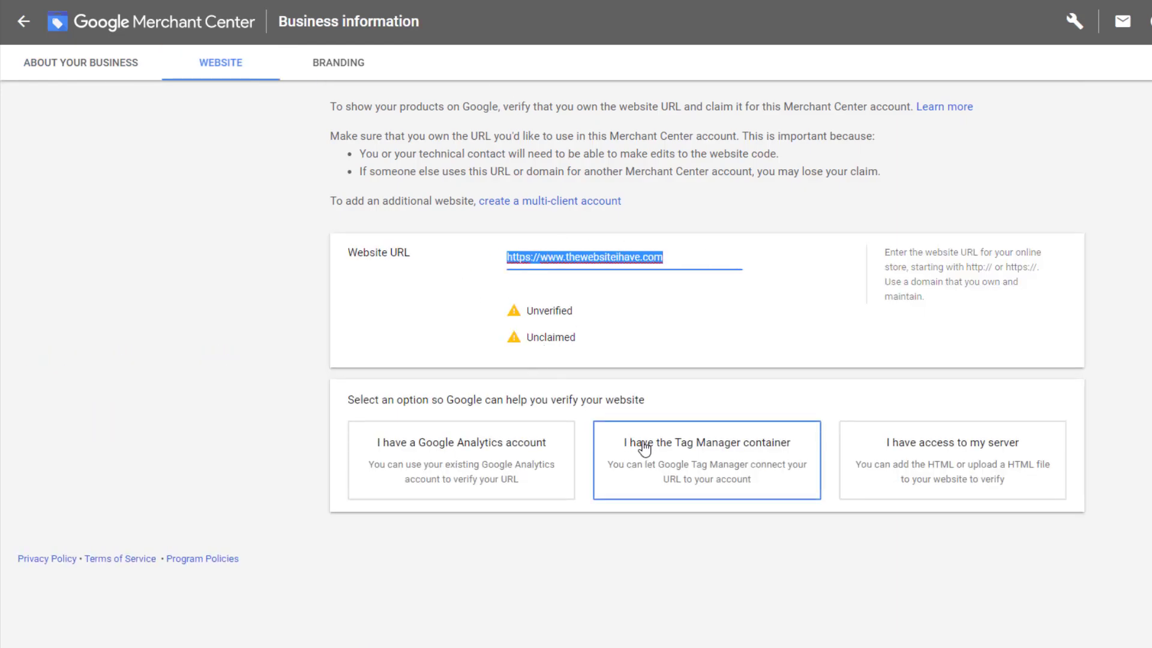
pyautogui.click(758, 336)
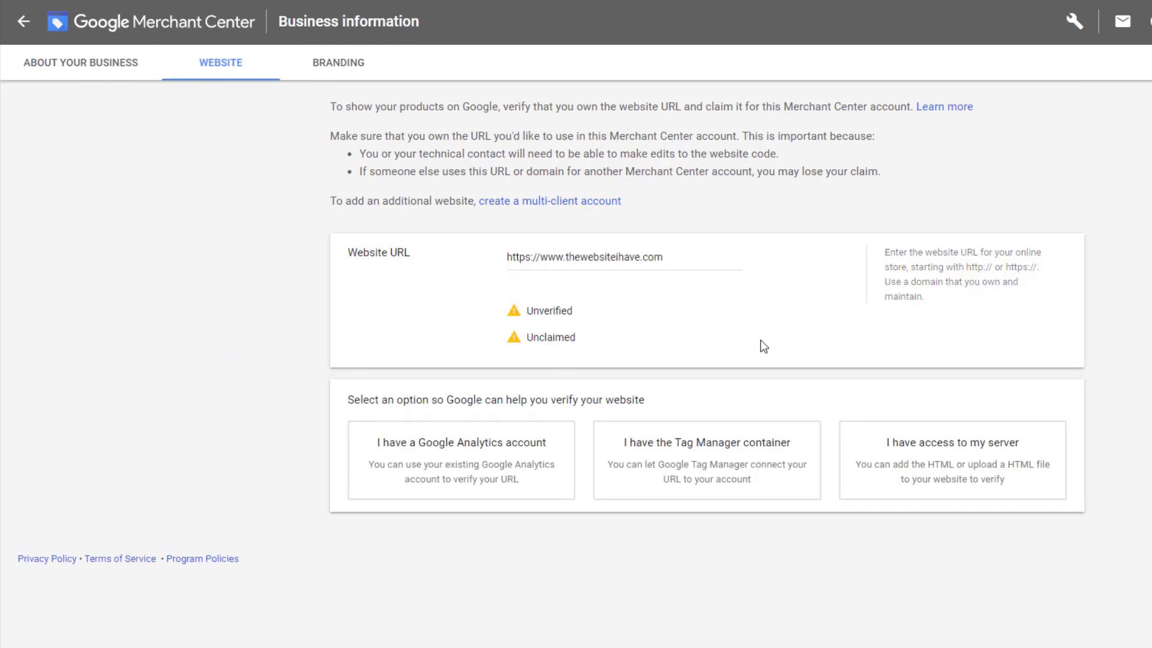
pyautogui.click(481, 473)
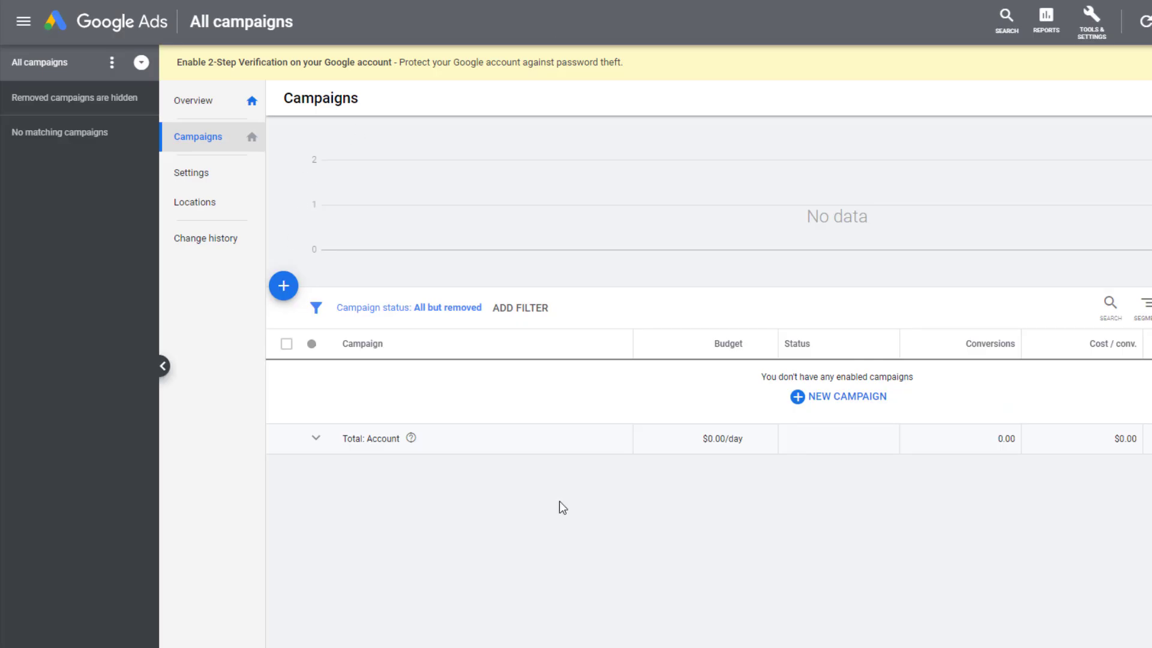
# In Google Ads, start a new campaign with the Sales goal and the Shopping campaign type
pyautogui.click(852, 413)
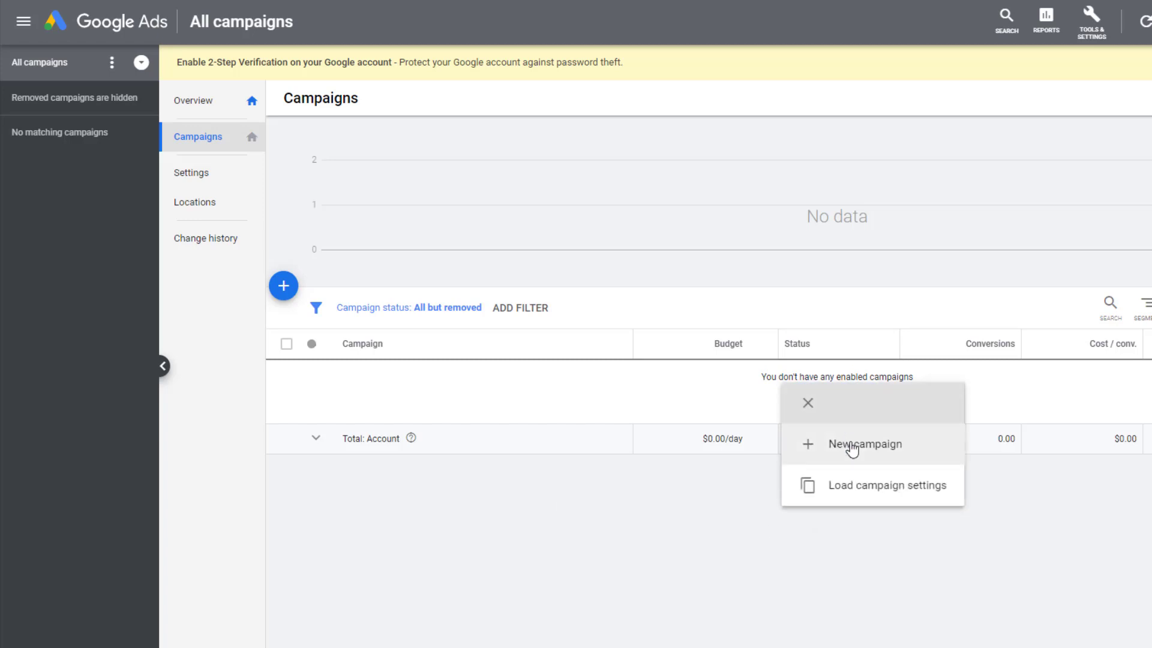
pyautogui.click(852, 449)
pyautogui.click(345, 211)
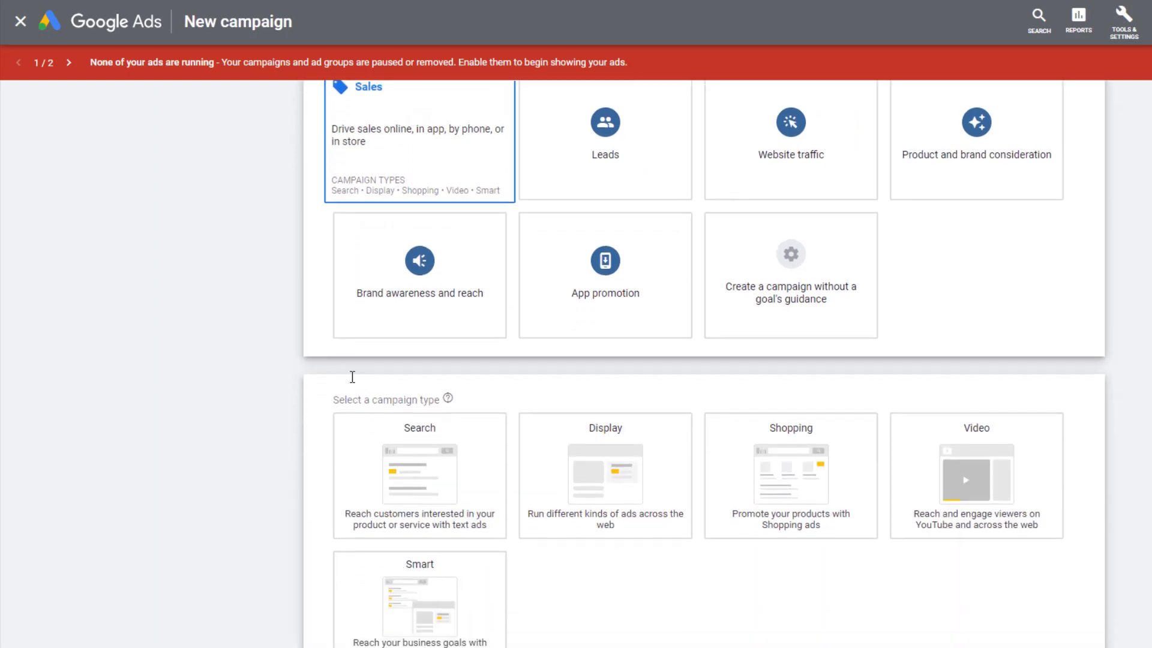
pyautogui.click(778, 407)
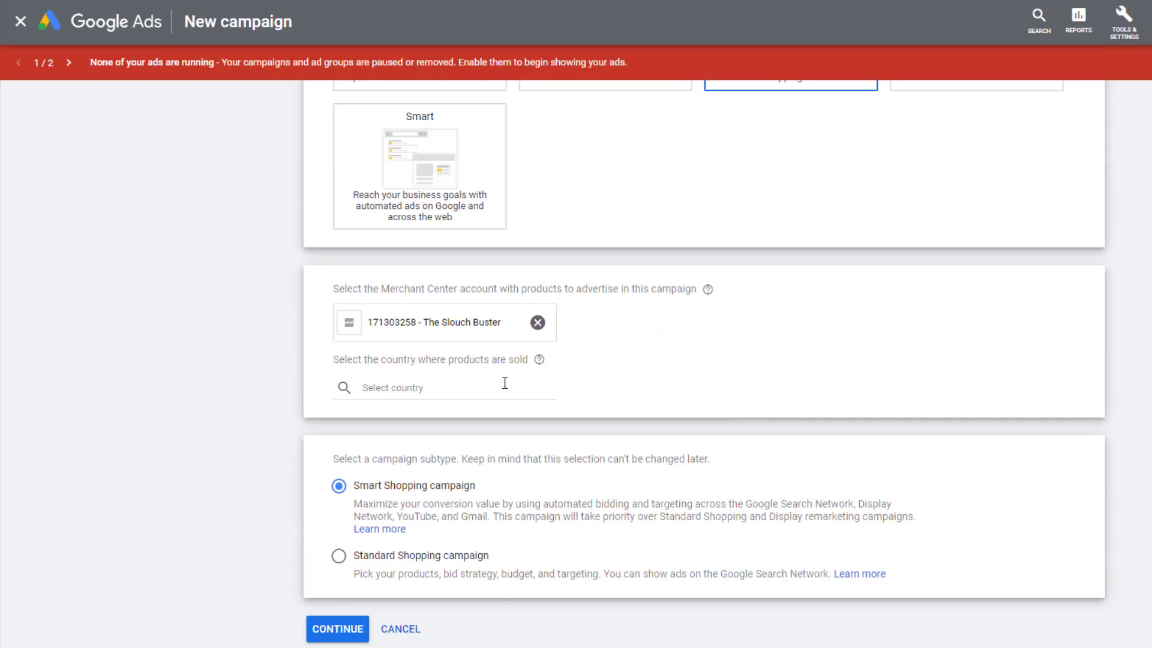
# Set the country where products are sold to United States and continue with the Standard Shopping campaign subtype
pyautogui.click(451, 382)
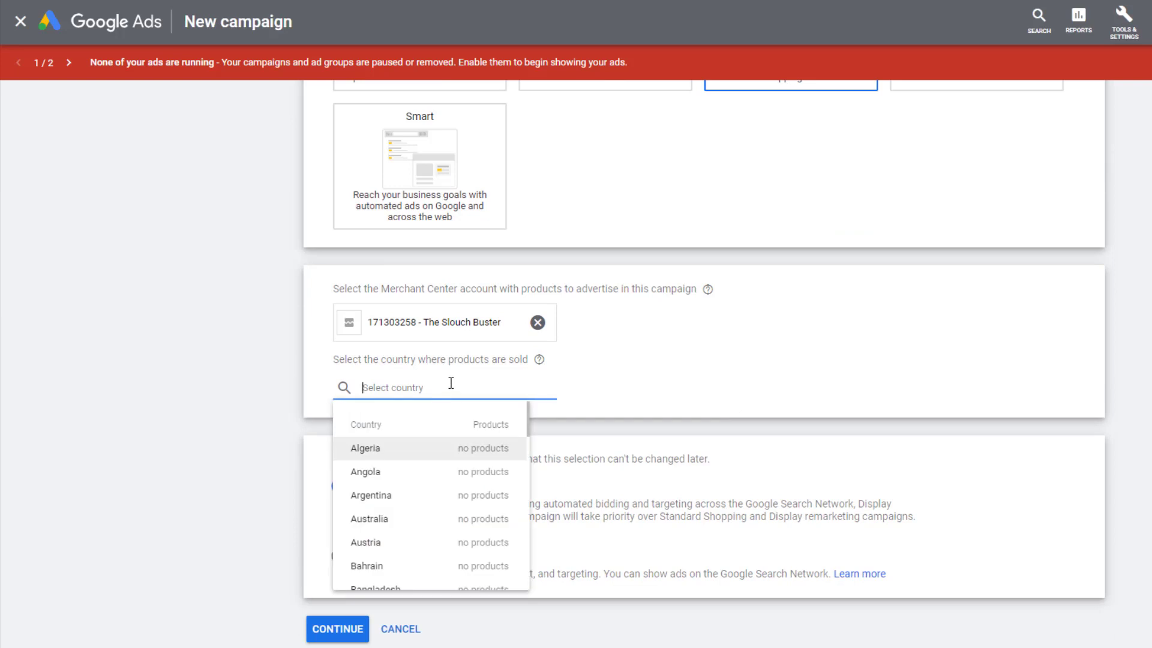
pyautogui.write('United')
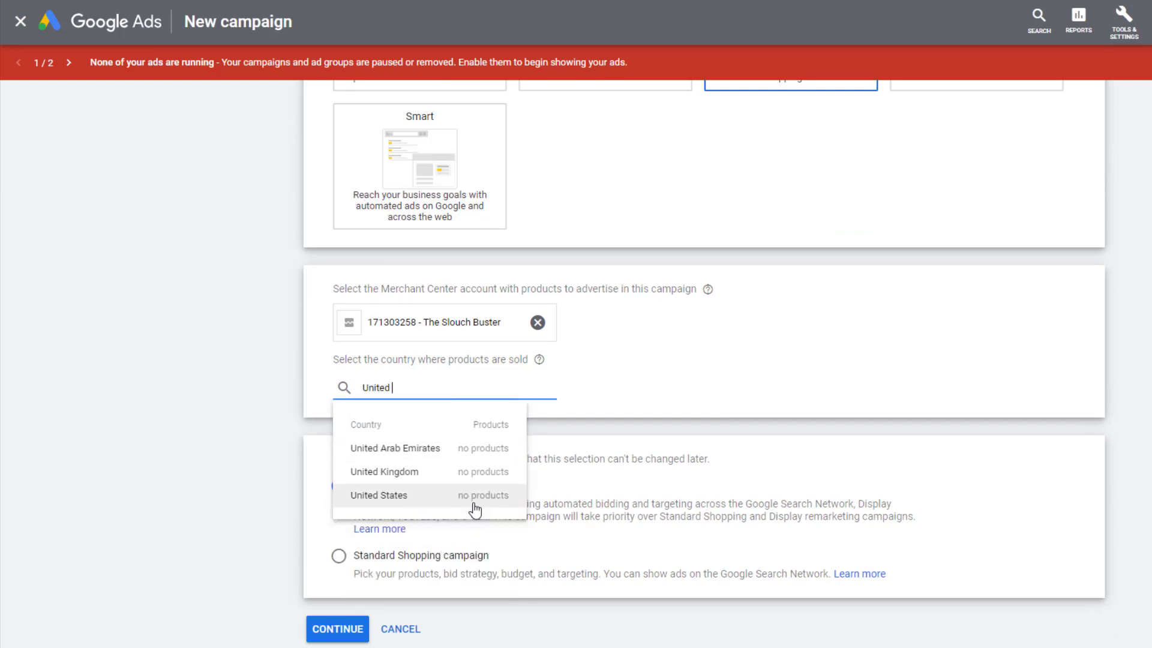
pyautogui.click(475, 508)
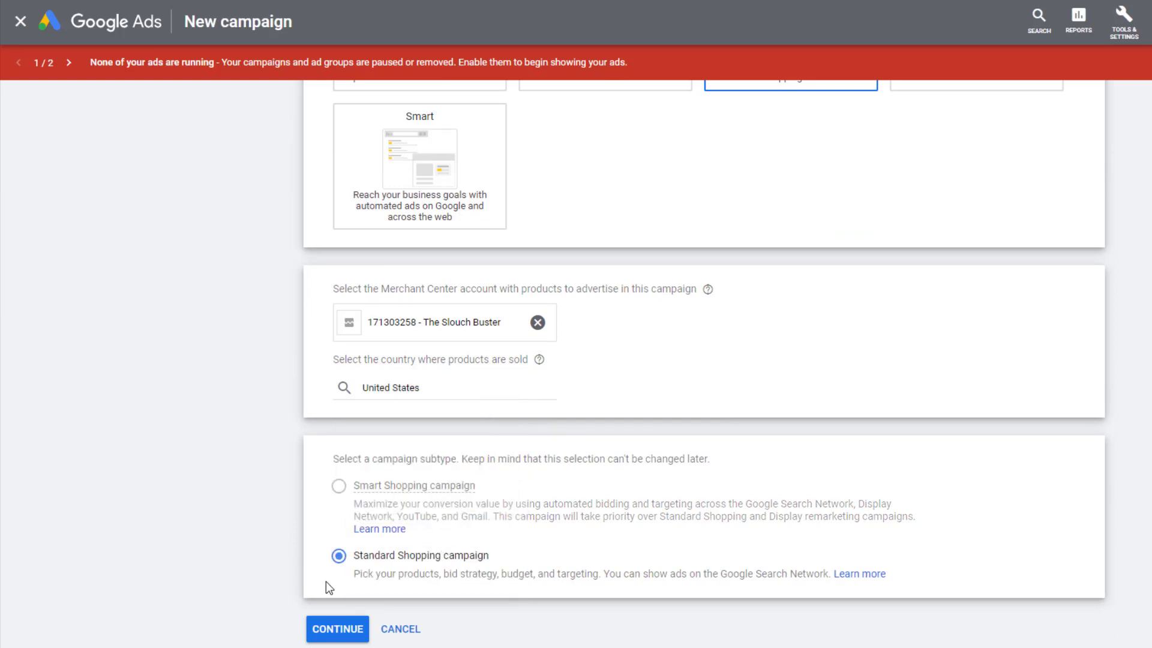
pyautogui.click(347, 639)
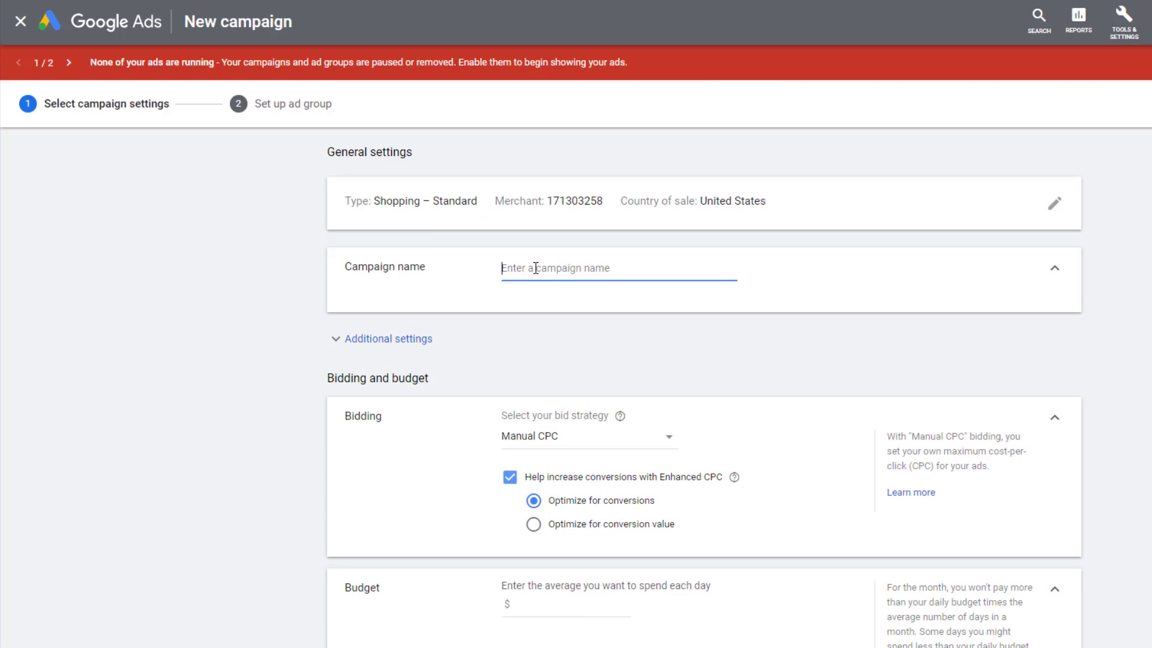
pyautogui.write('SlouchBuster')
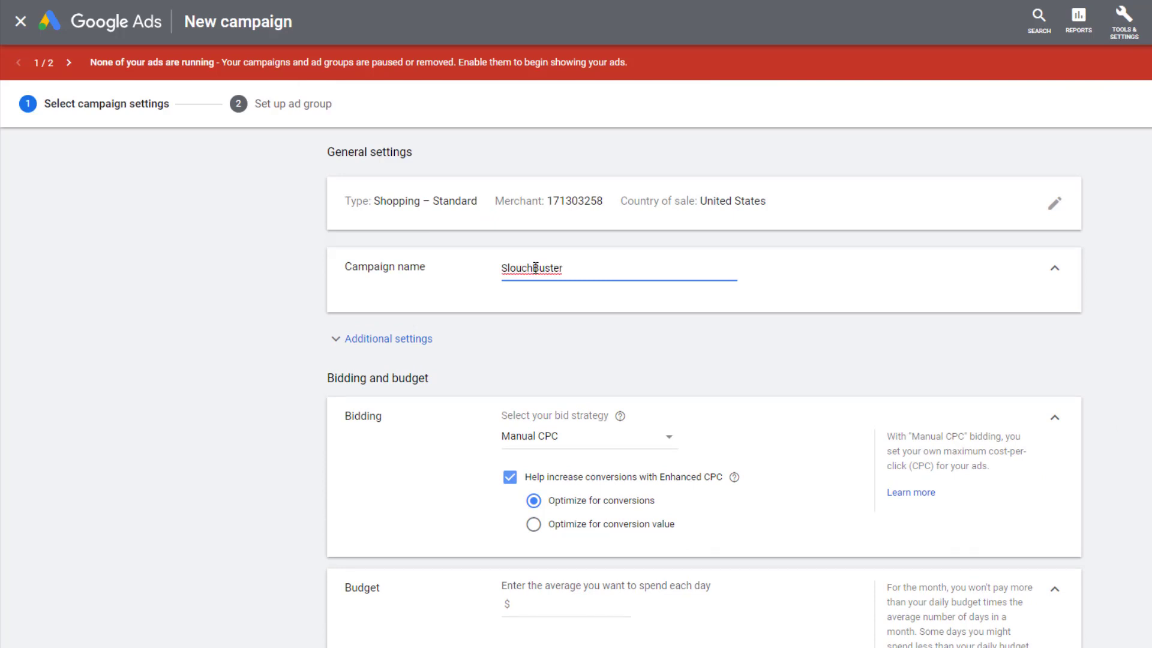
pyautogui.hotkey('ctrl', 'a')
pyautogui.press('BackSpace')
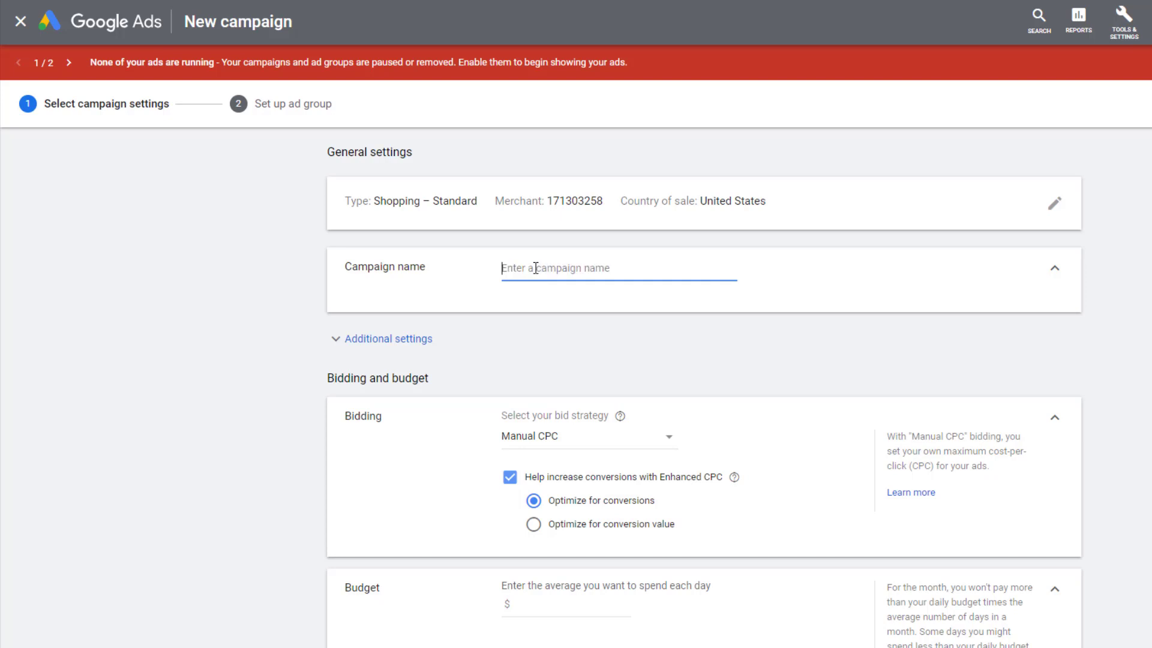
# Name the campaign "Shopping Catalog" and set its bid strategy to Maximize clicks
pyautogui.write('Shopping Catalog')
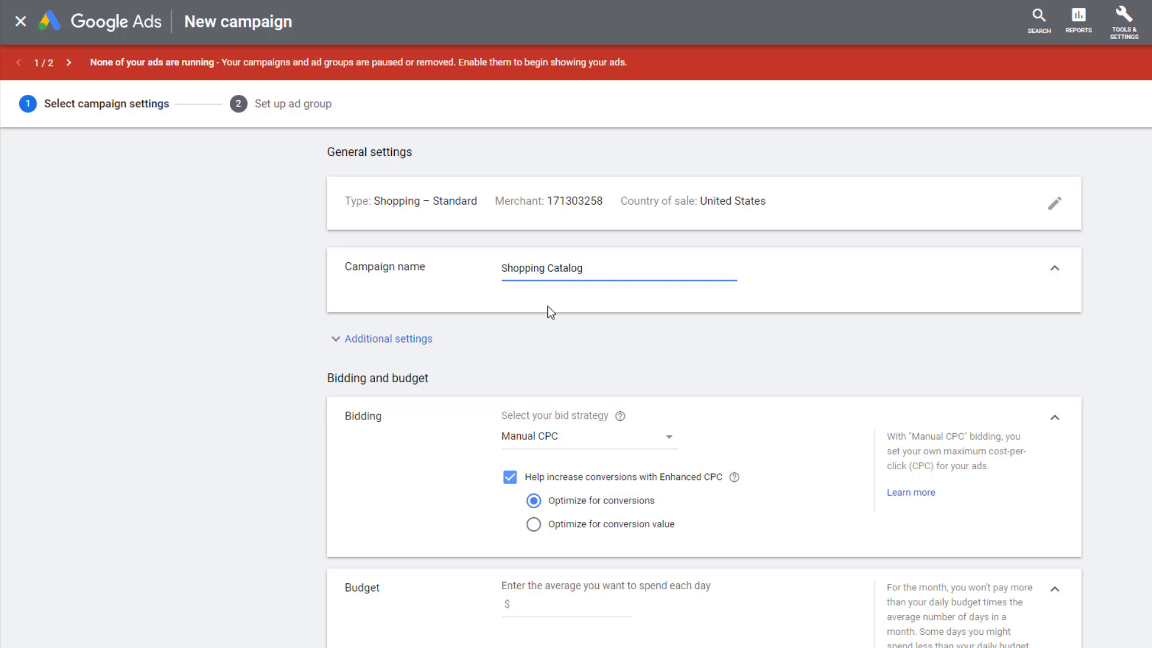
pyautogui.click(556, 444)
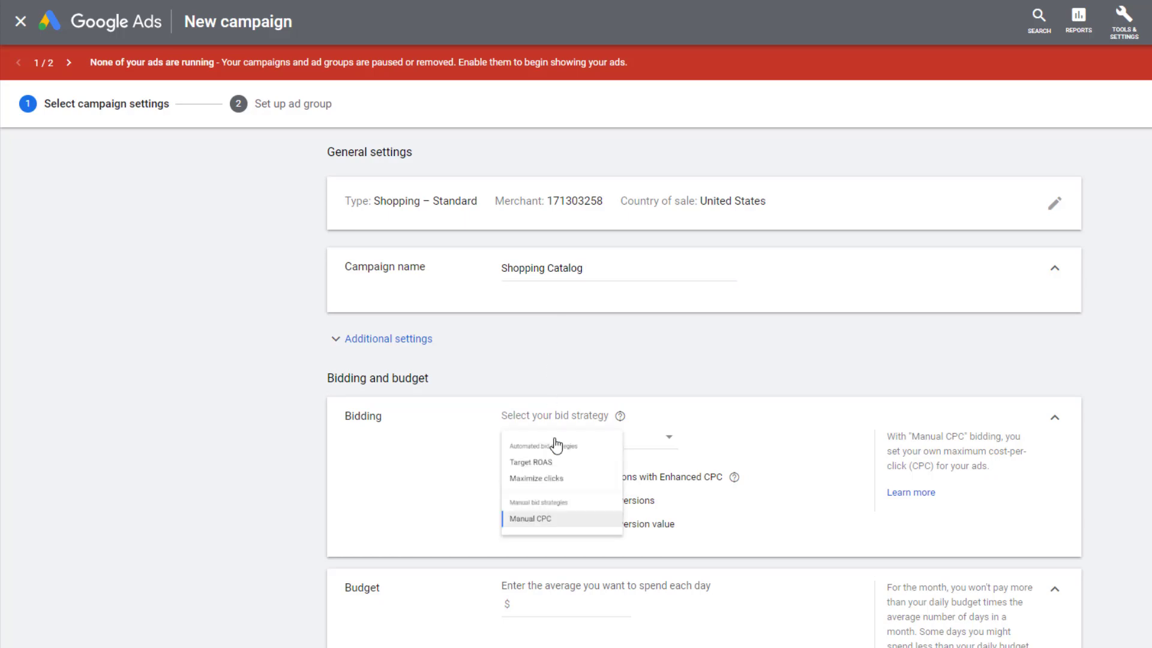
pyautogui.click(560, 501)
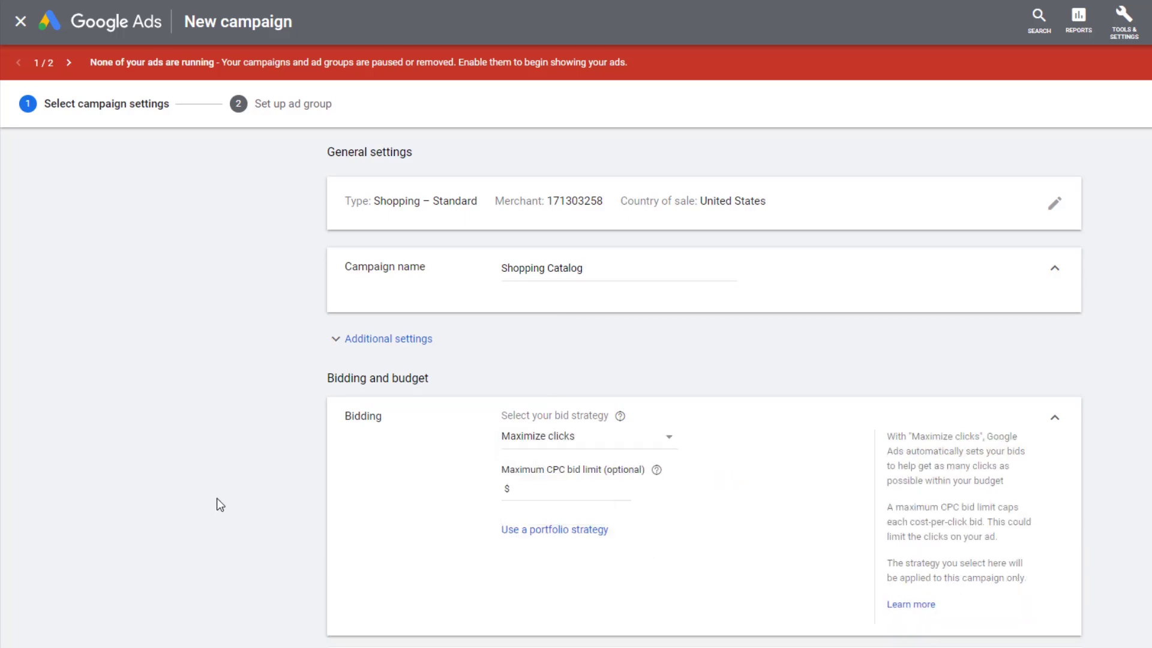
pyautogui.scroll(-4, 252, 501)
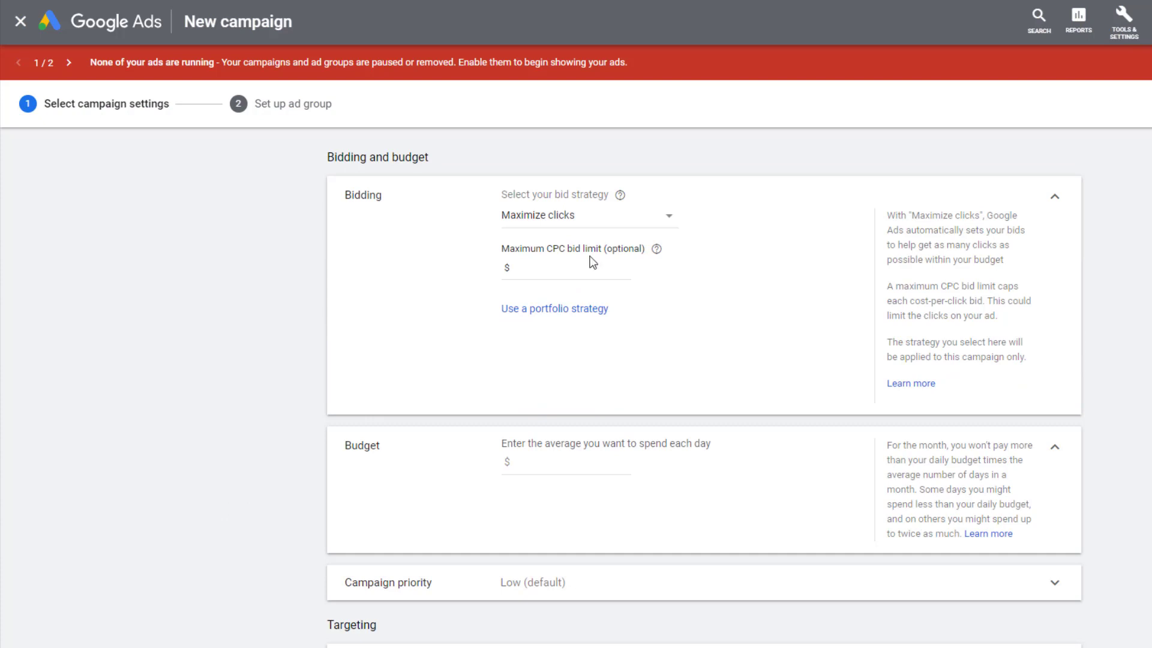
pyautogui.click(549, 272)
pyautogui.write('0.50')
pyautogui.press('BackSpace')
pyautogui.press('BackSpace')
pyautogui.press('BackSpace')
pyautogui.press('BackSpace')
# Set the average daily budget to $25 and save the campaign settings with the default priority, networks and location
pyautogui.click(554, 463)
pyautogui.write('25')
pyautogui.scroll(-3, 250, 500)
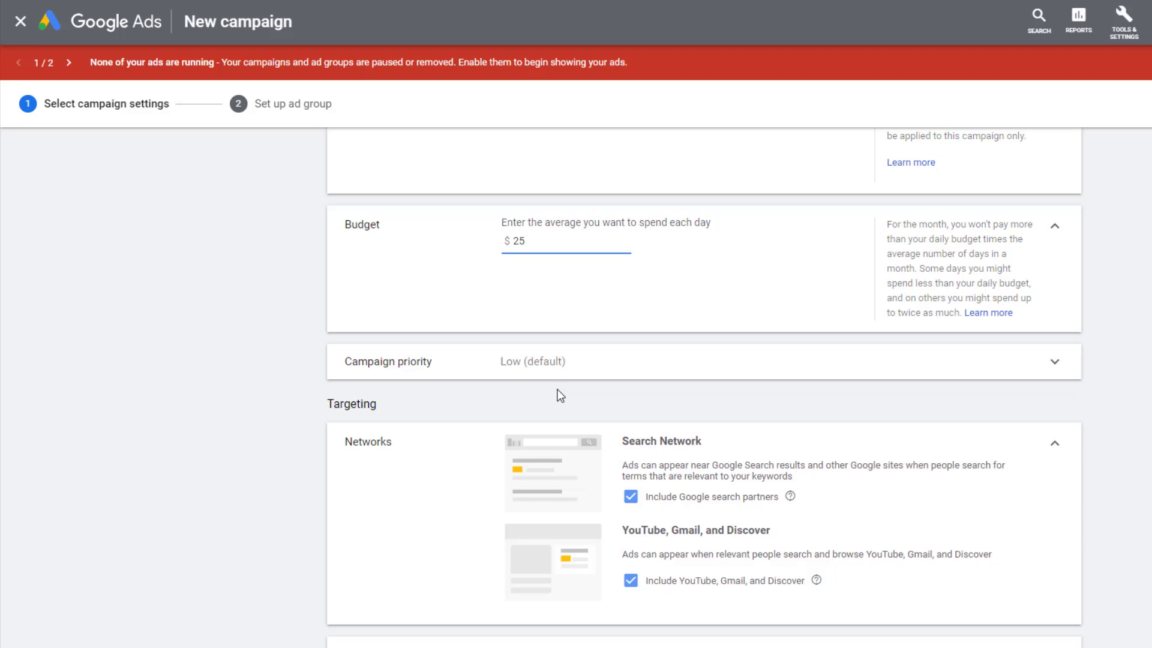
pyautogui.click(530, 362)
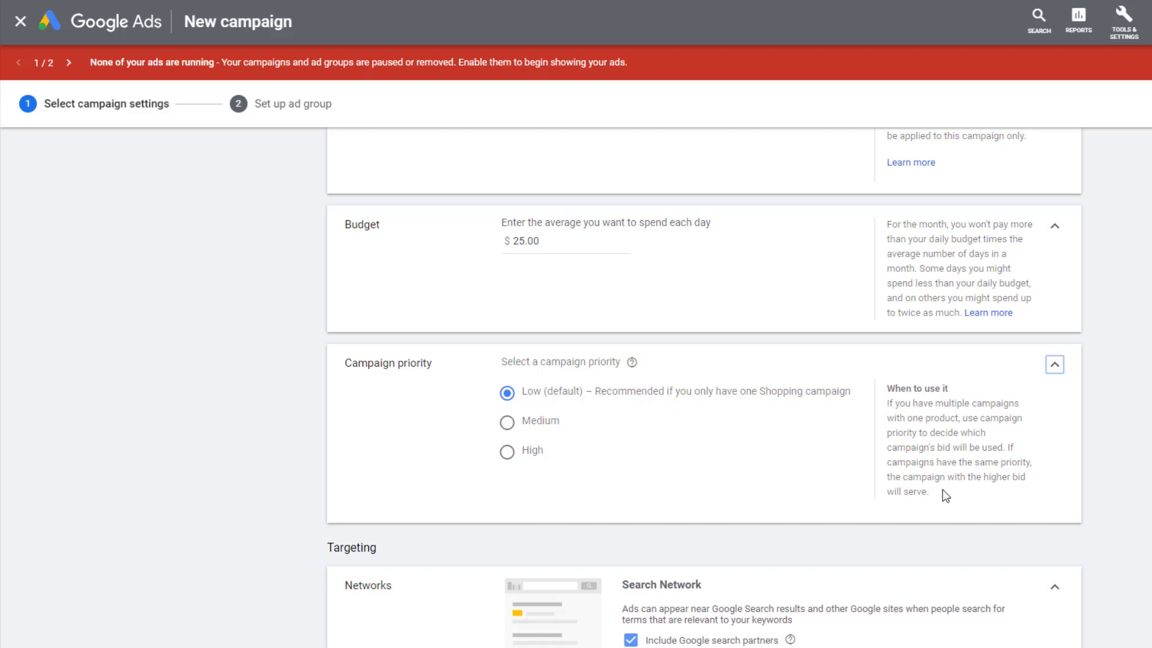
pyautogui.scroll(-5, 946, 496)
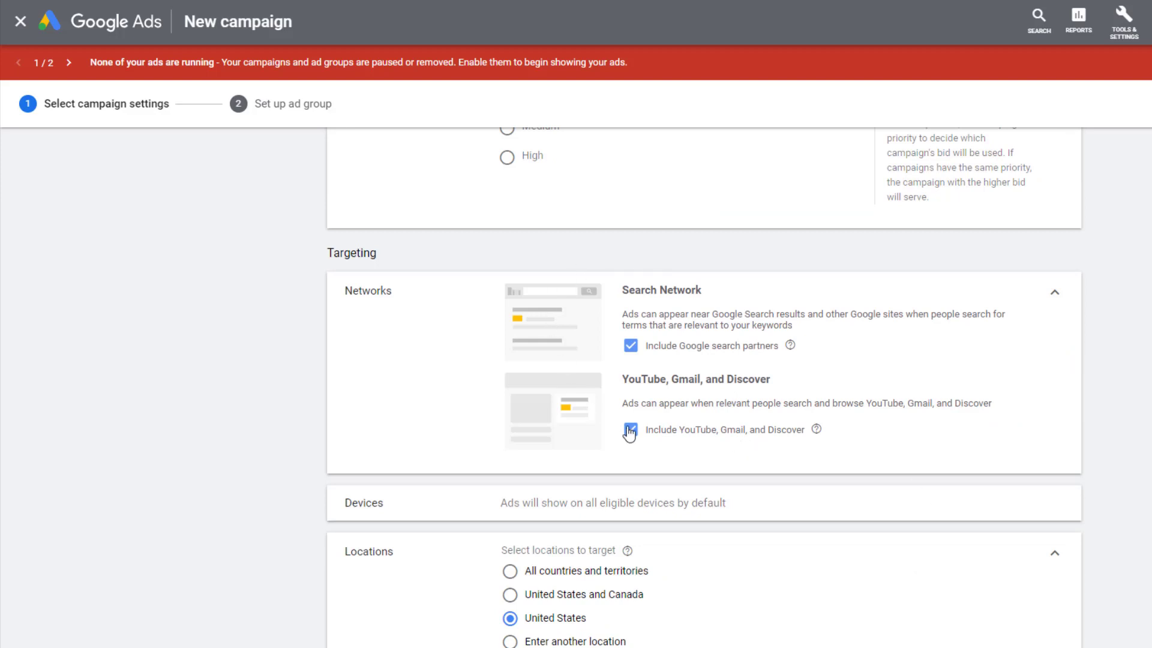
pyautogui.scroll(-3, 692, 473)
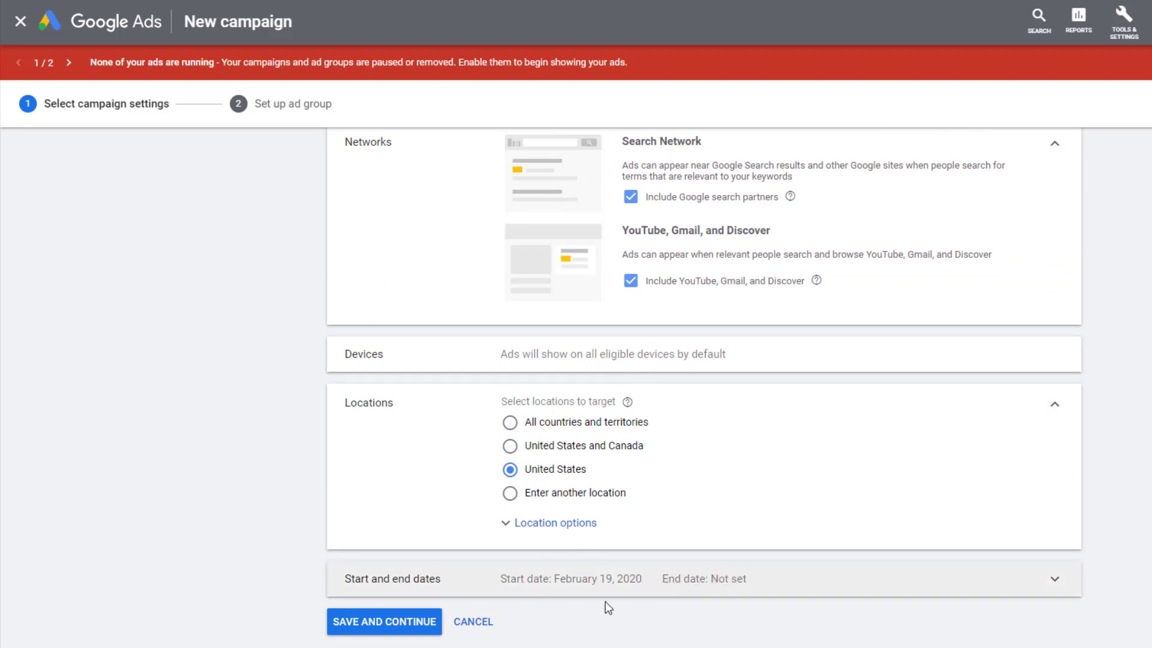
pyautogui.click(391, 639)
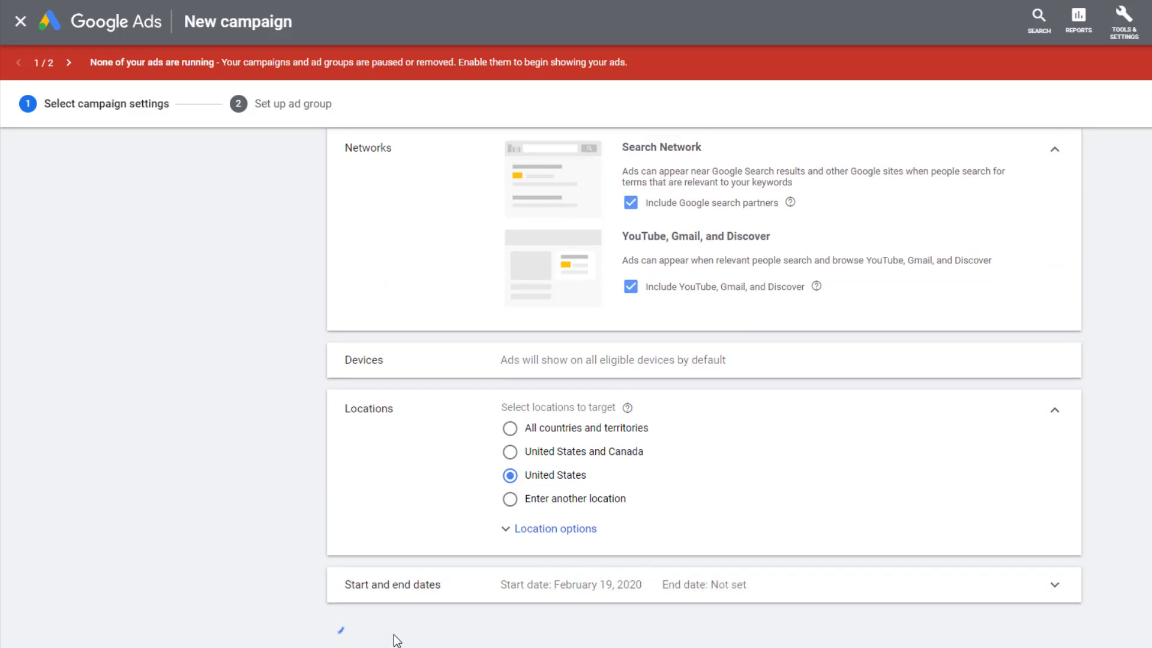
# Name the Product Shopping ad group "MyAdGroup"
pyautogui.click(608, 492)
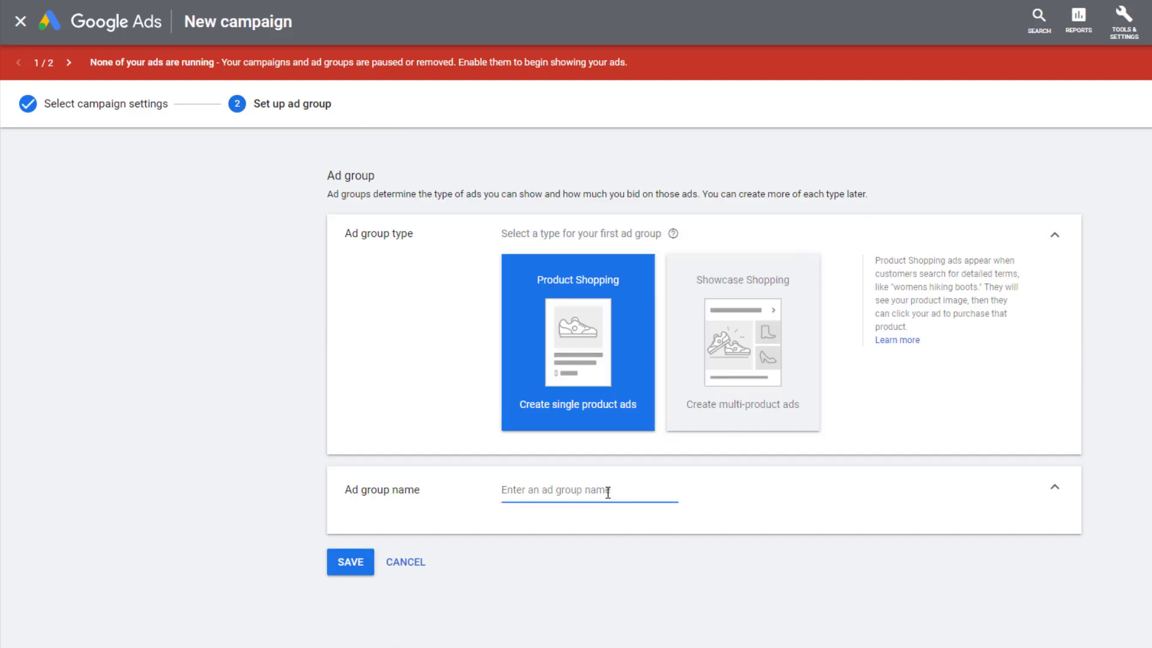
pyautogui.write('MyAdGroup')
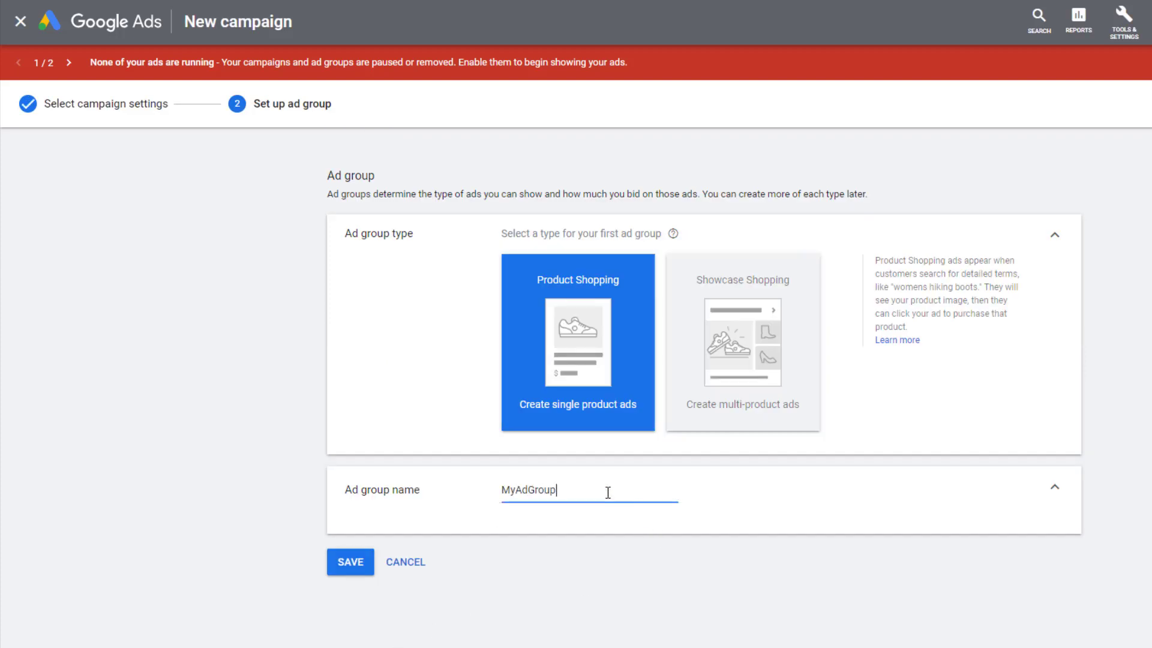